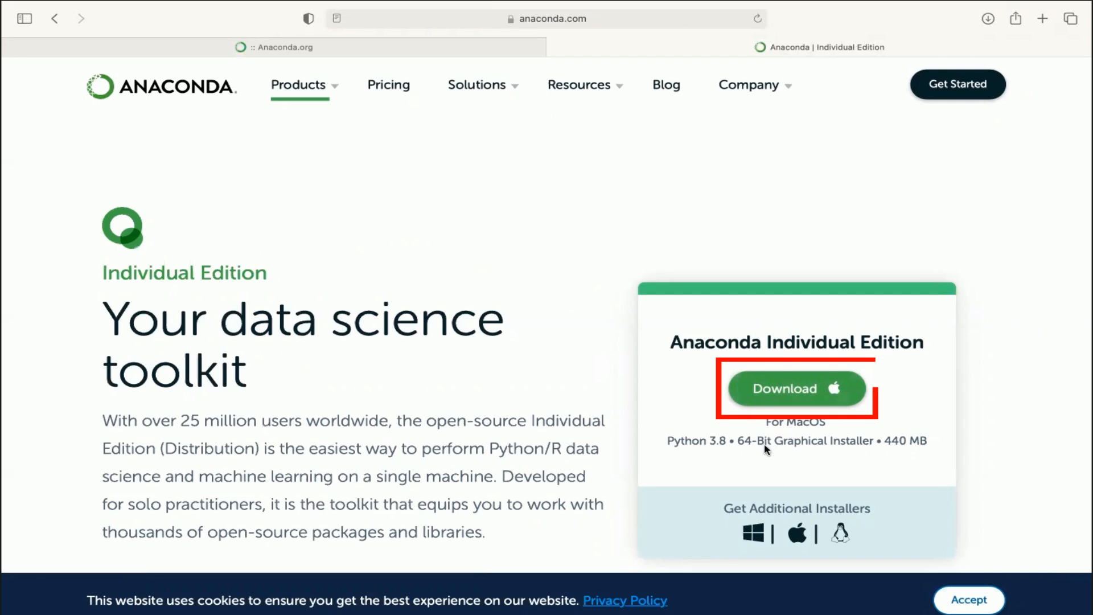
Step: Download the macOS 64-Bit Graphical Installer (440 MB) of Anaconda Individual Edition and dismiss the Anaconda Nucleus sign-up form
click(755, 538)
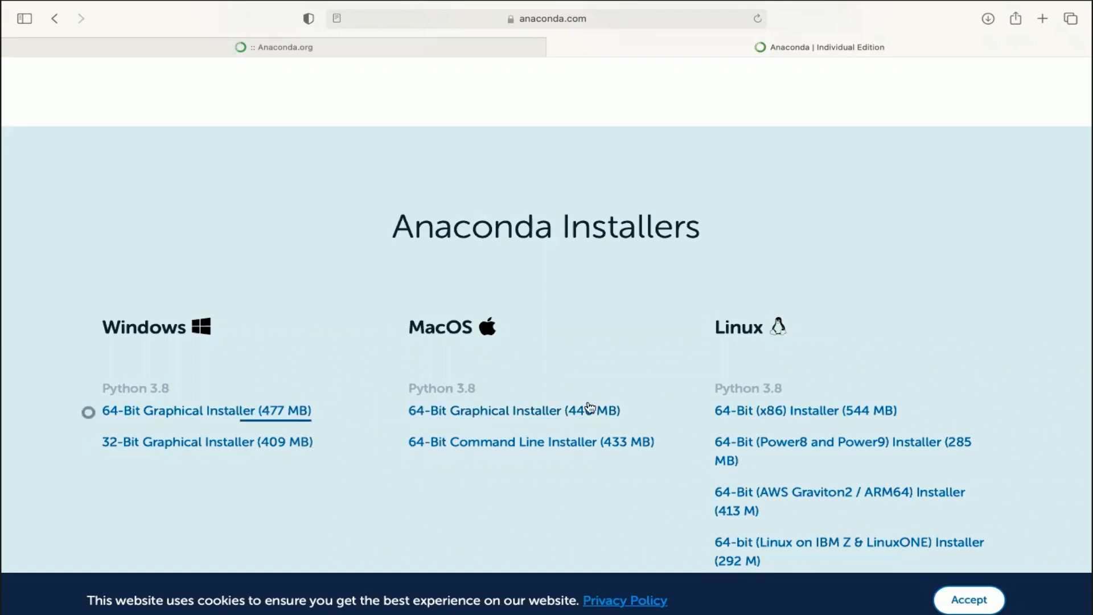
click(561, 415)
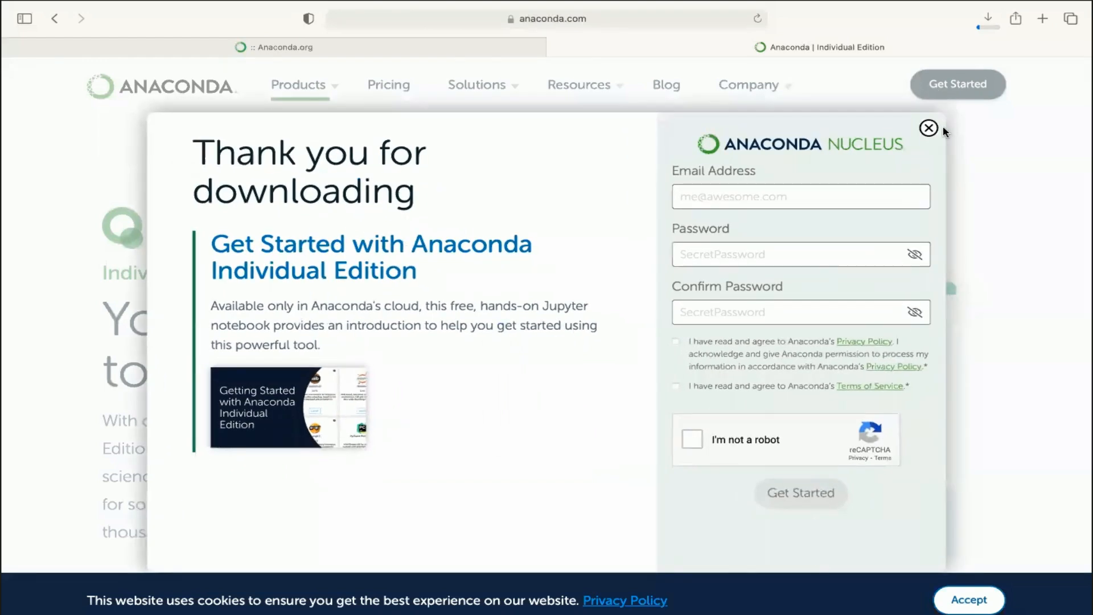
click(928, 128)
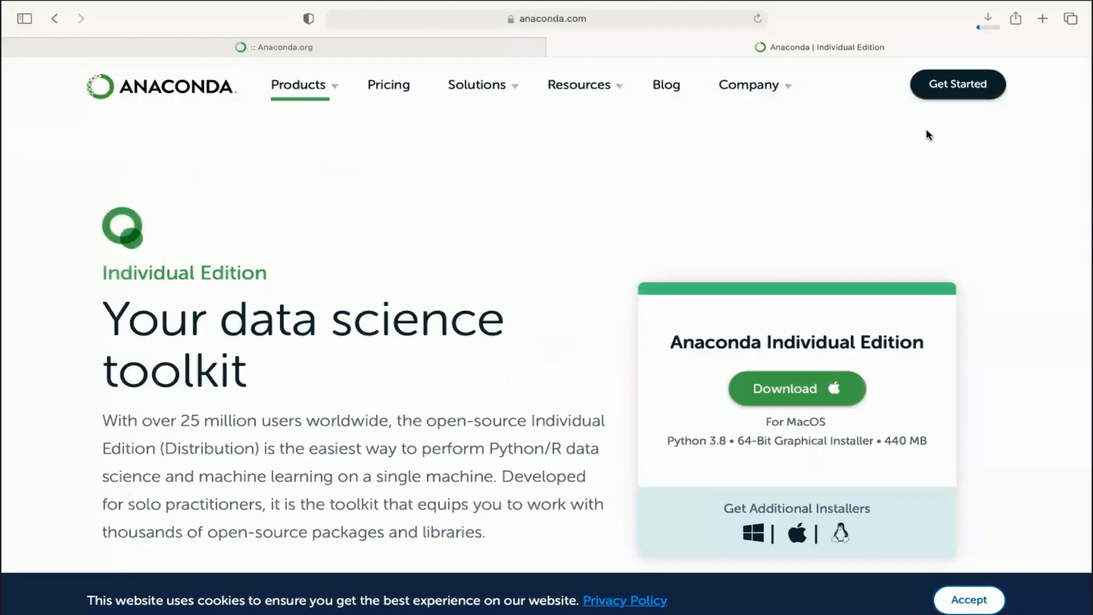
Step: Show the browser's downloads list and check the entry for Anaconda3-2021.05-MacOSX-x86_64.pkg
click(989, 20)
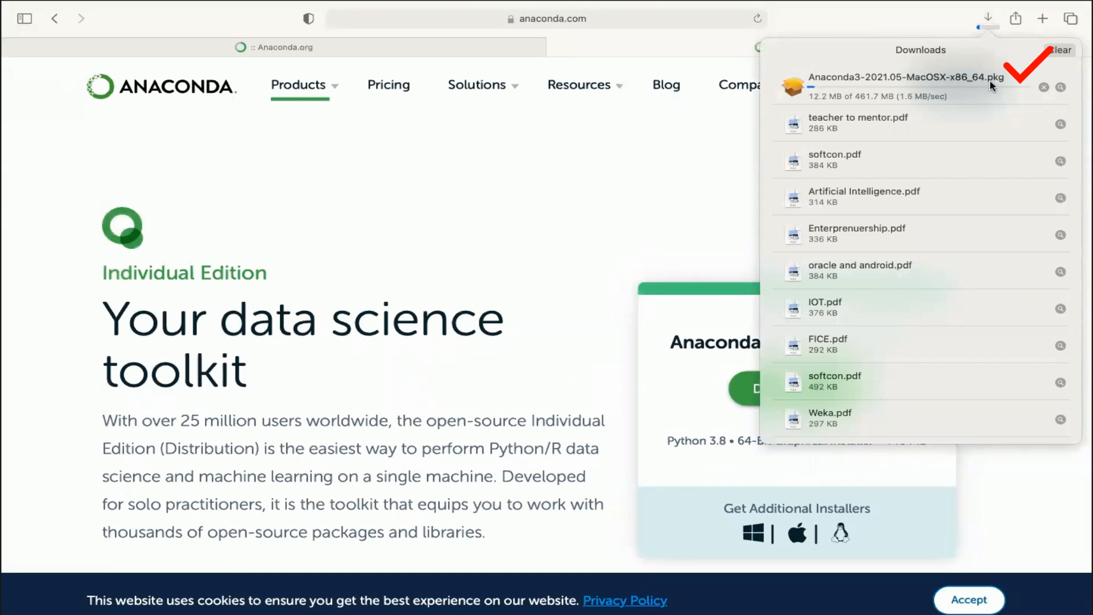
right_click(911, 79)
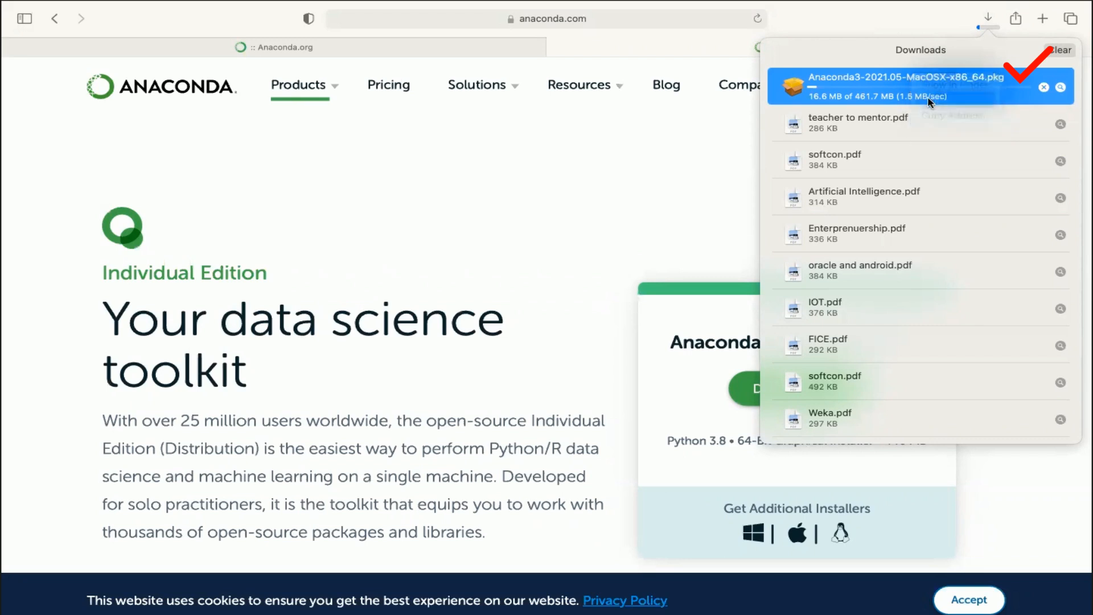
click(930, 101)
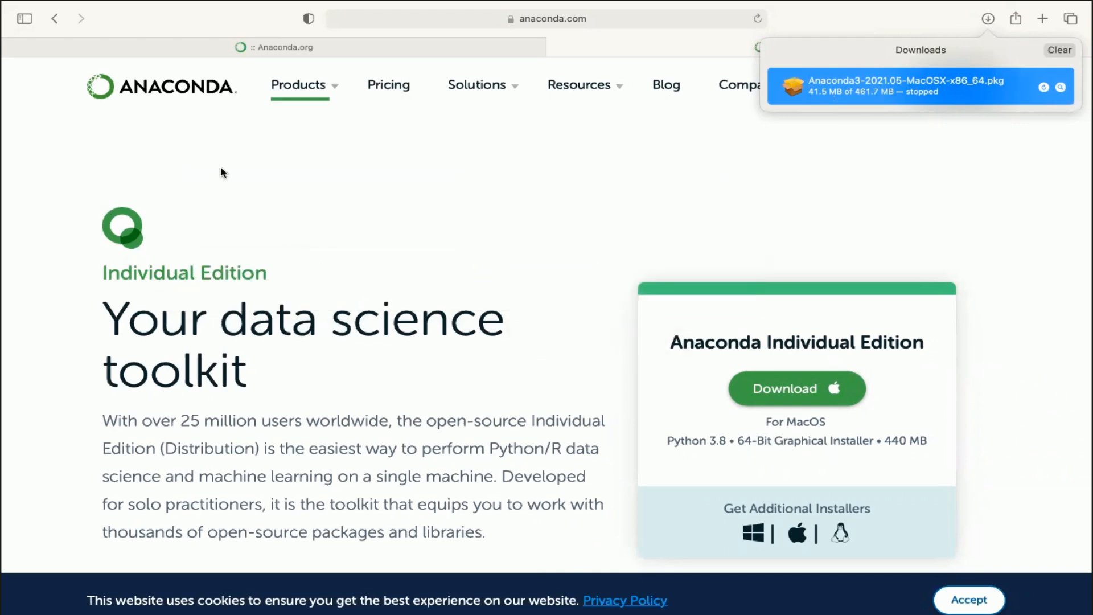
Step: Take the browser out of full screen and minimize it to reveal the desktop
mouse_move(21, 9)
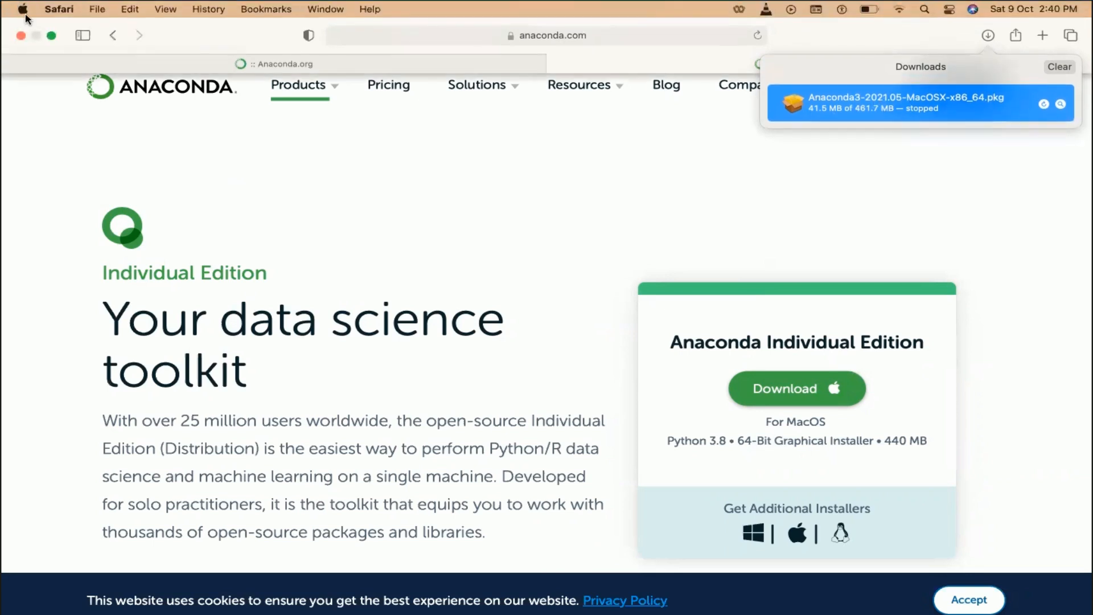
click(52, 38)
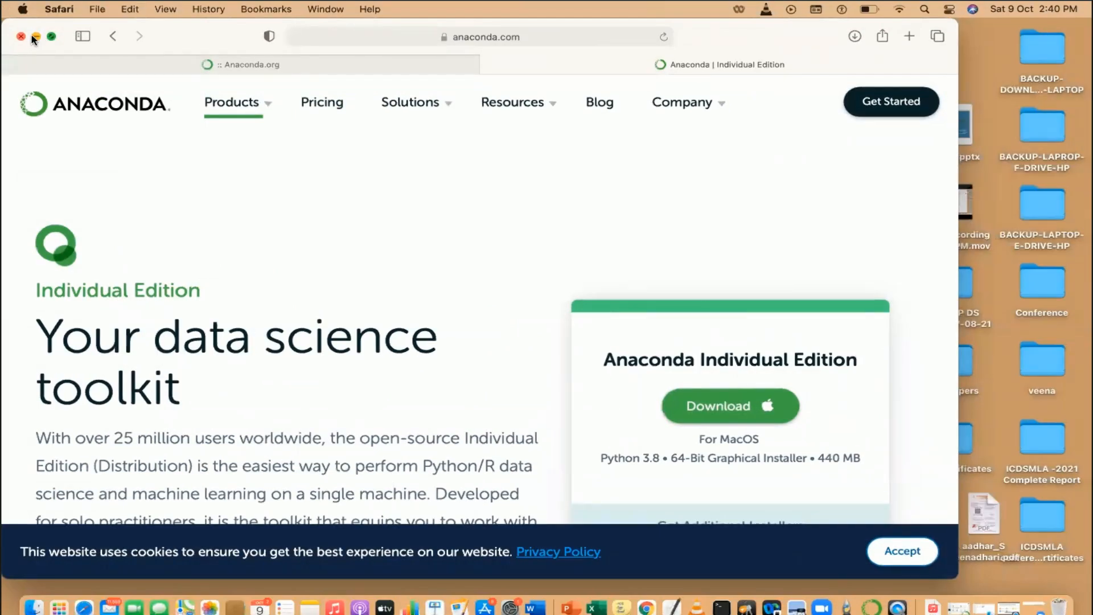
click(34, 37)
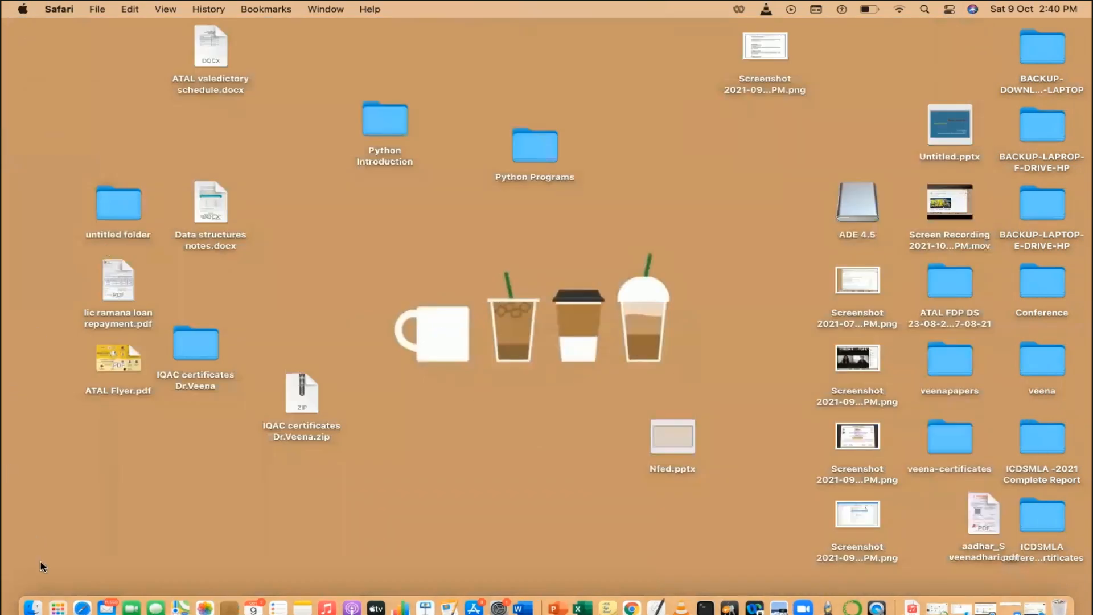
Step: Switch to Terminal in full screen and run conda info to list the Anaconda installation details
click(706, 608)
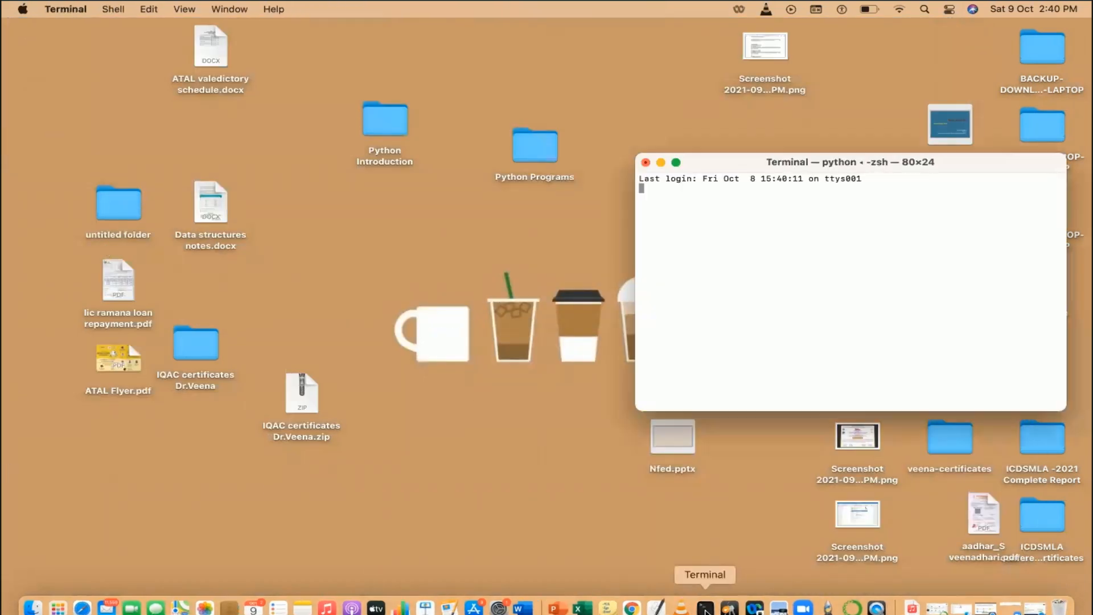
click(675, 163)
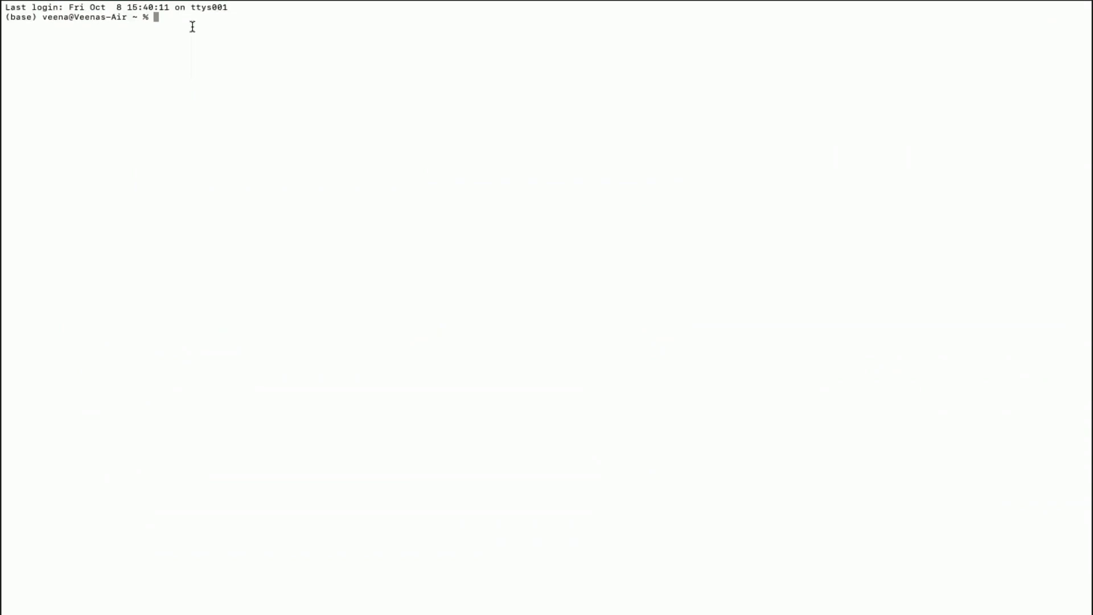
text(conda info)
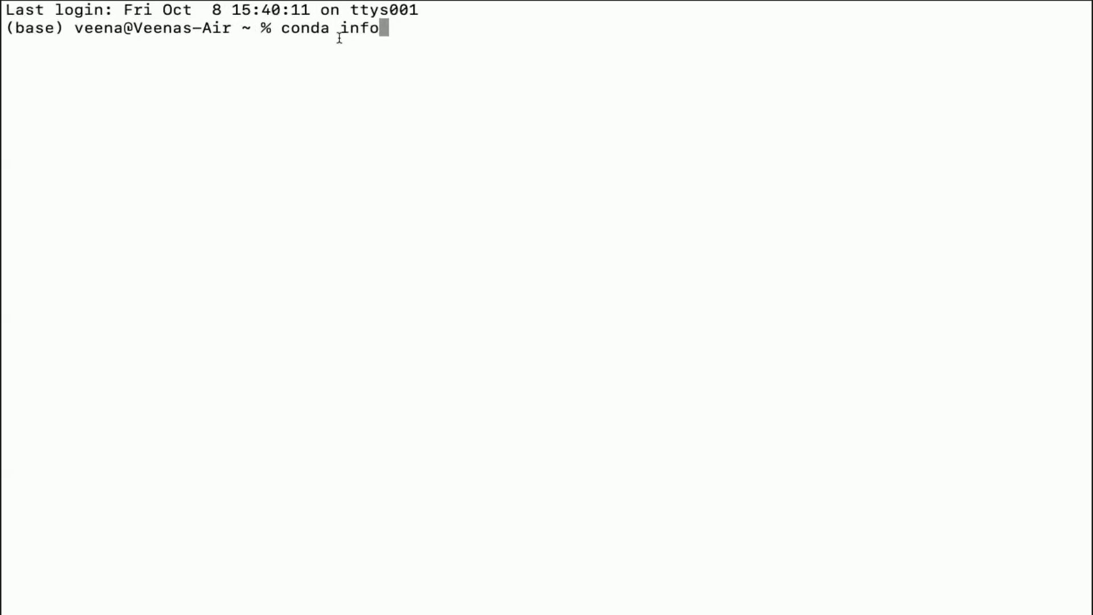
key(Return)
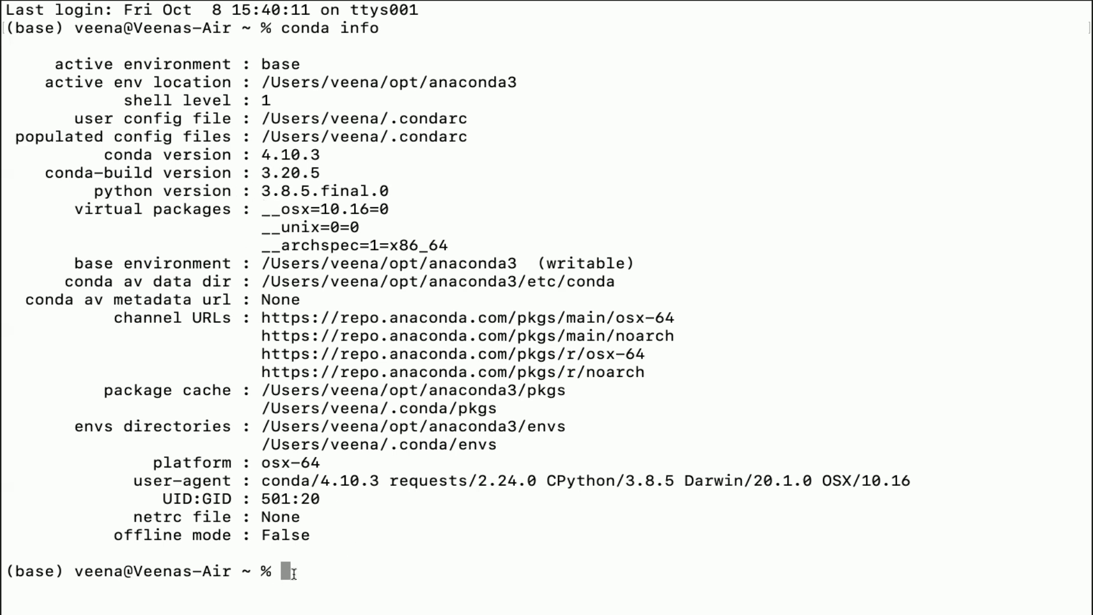
Step: Start the Python interpreter from the shell and evaluate 3*4
text(python)
key(Return)
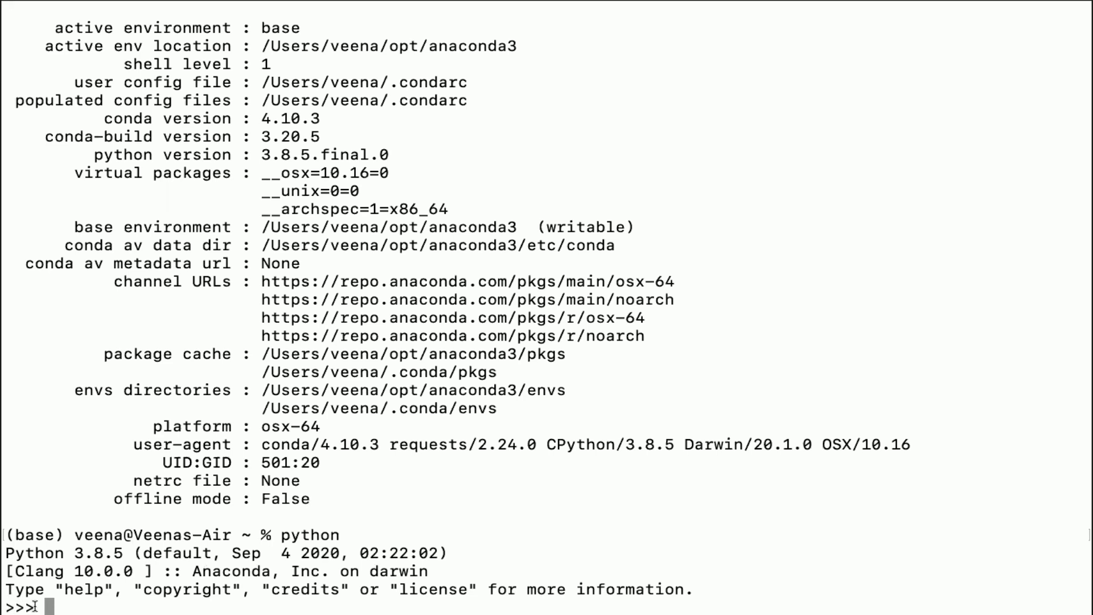
text(3=4)
key(BackSpace)
key(BackSpace)
text(*4)
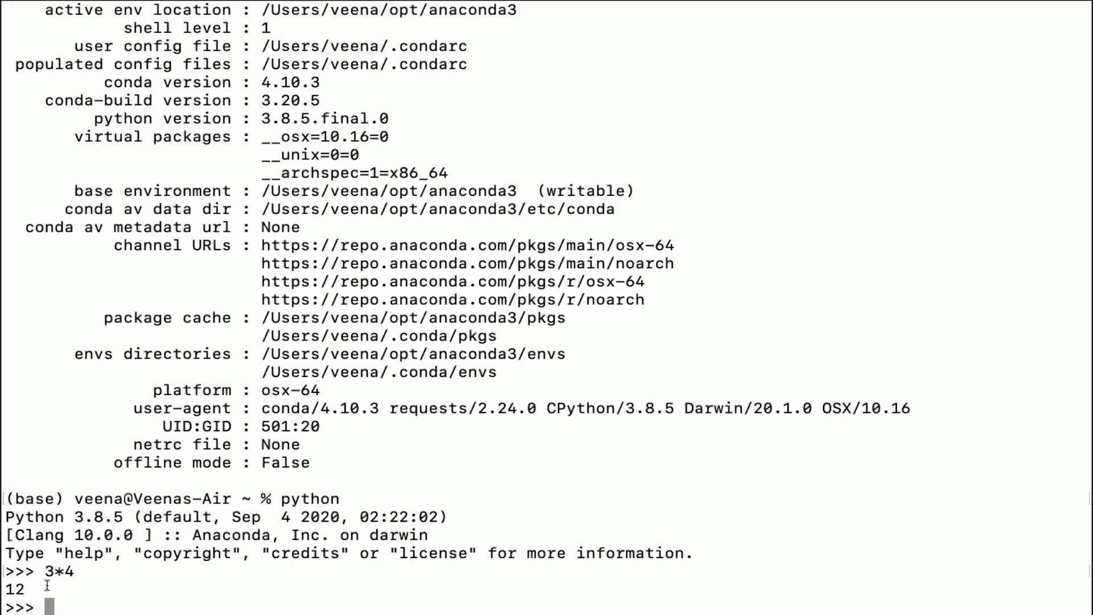
Step: Leave the Python interpreter with exit() and put the Terminal window away to return to the desktop
text(exit())
key(Return)
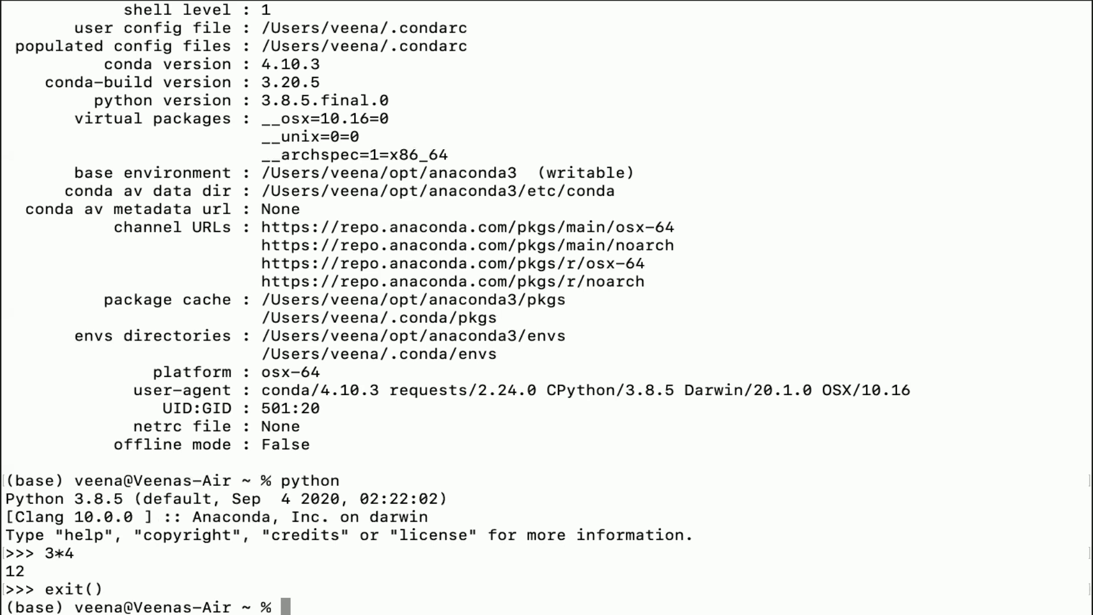
mouse_move(21, 8)
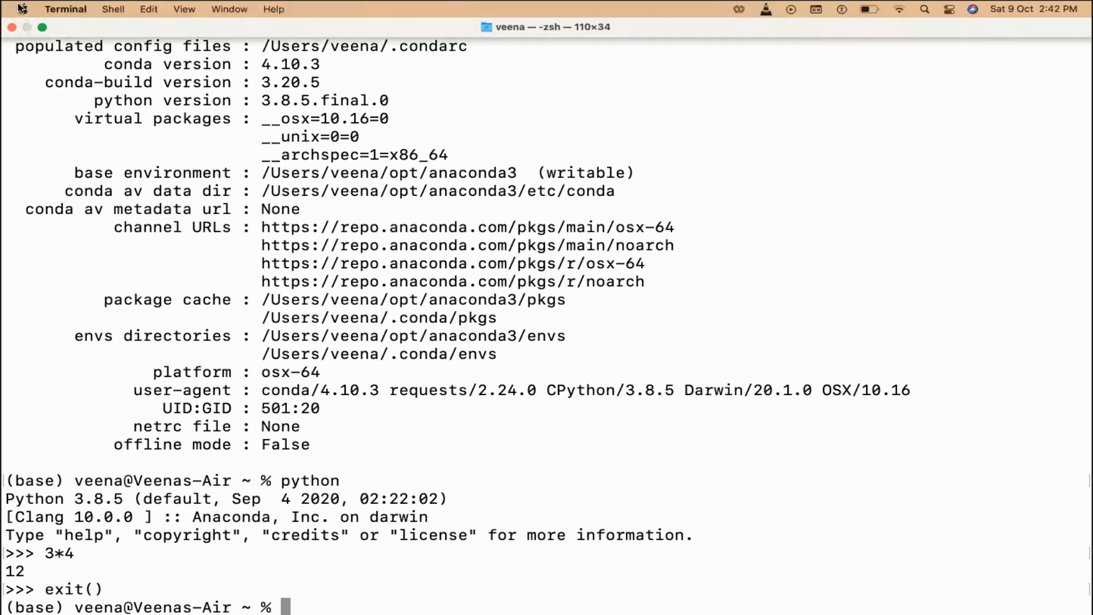
click(42, 28)
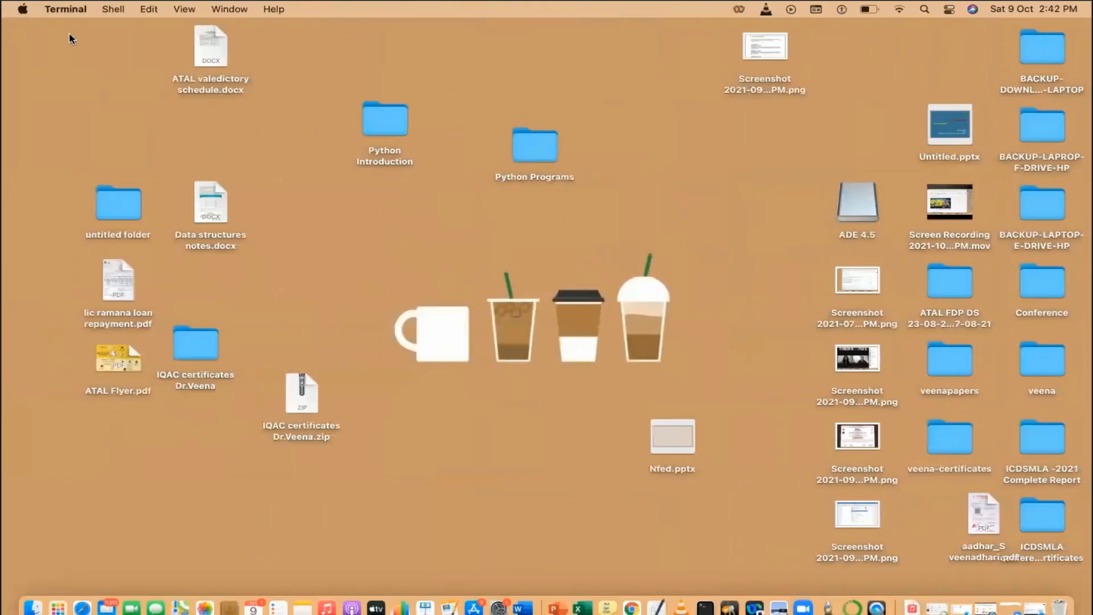
Step: Open Anaconda Navigator in full screen and look through the applications available for base (root)
click(852, 606)
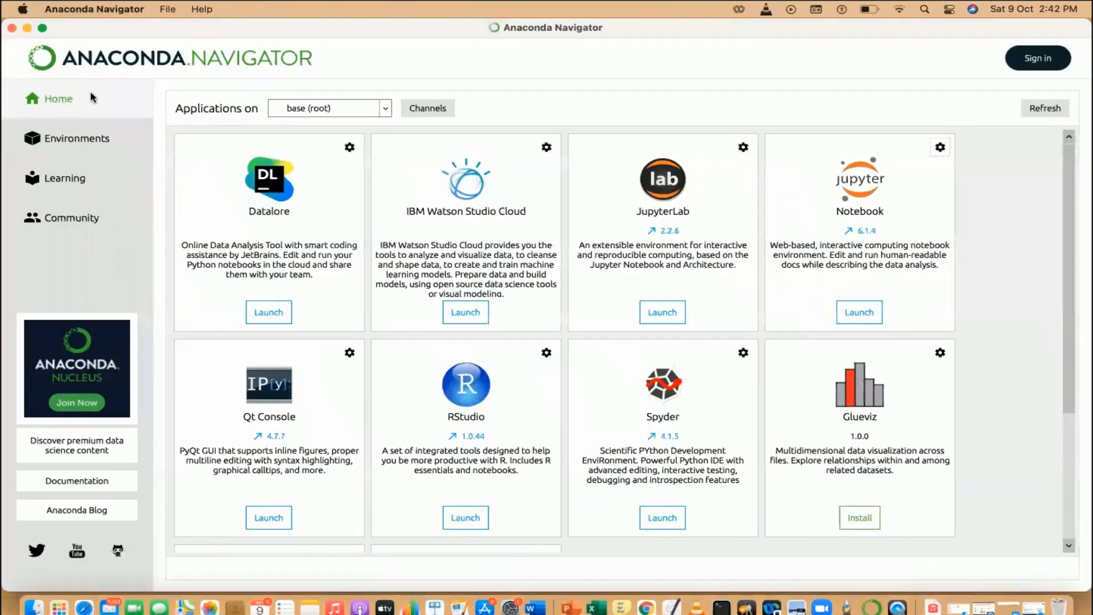
click(42, 28)
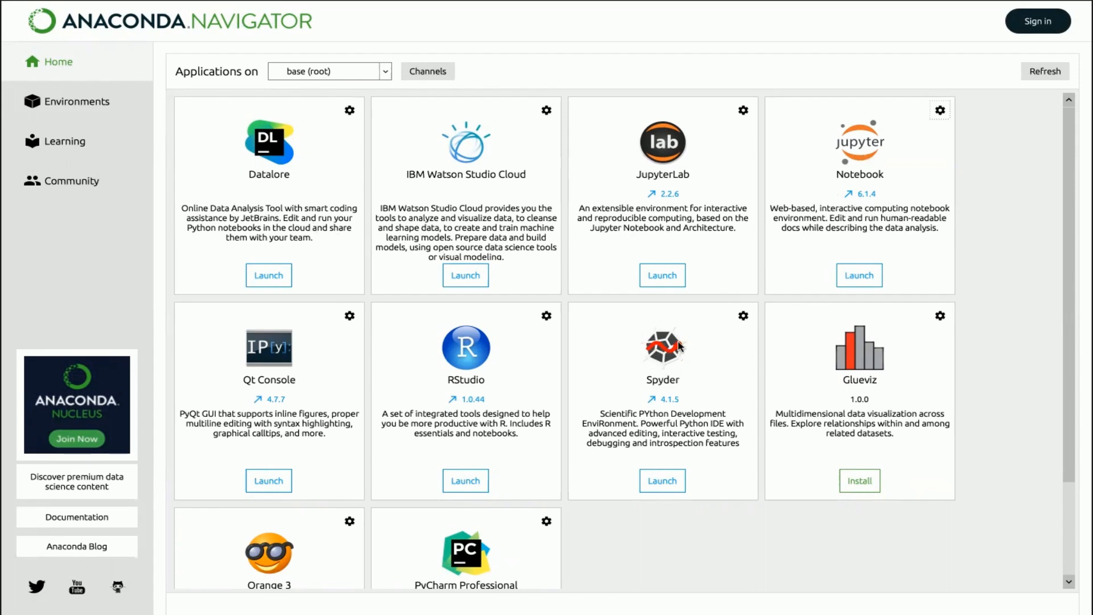
scroll(269, 534, down, 3)
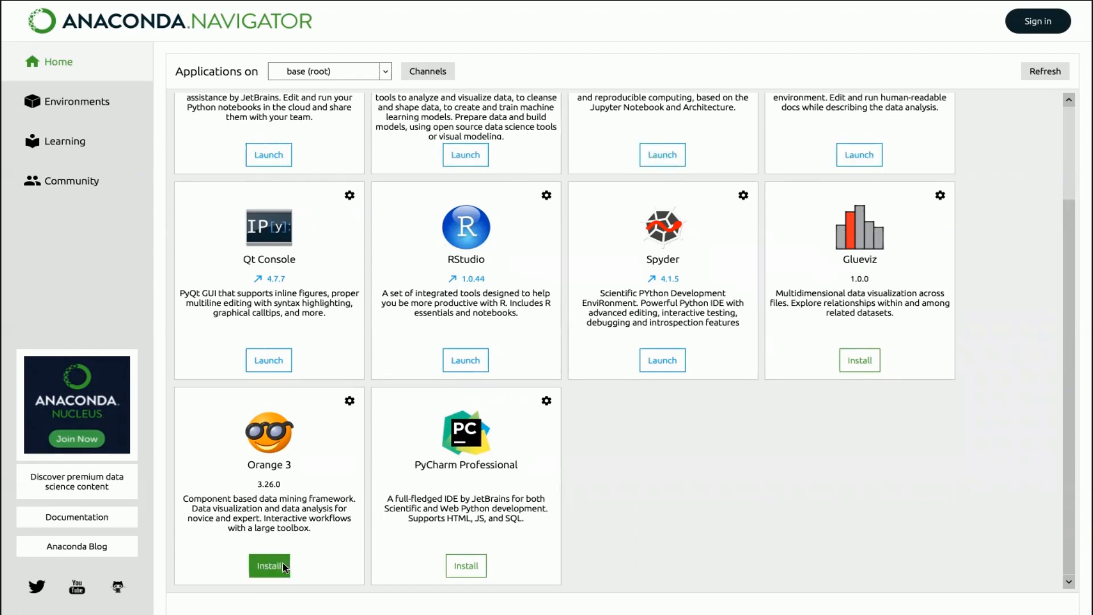
scroll(460, 398, up, 3)
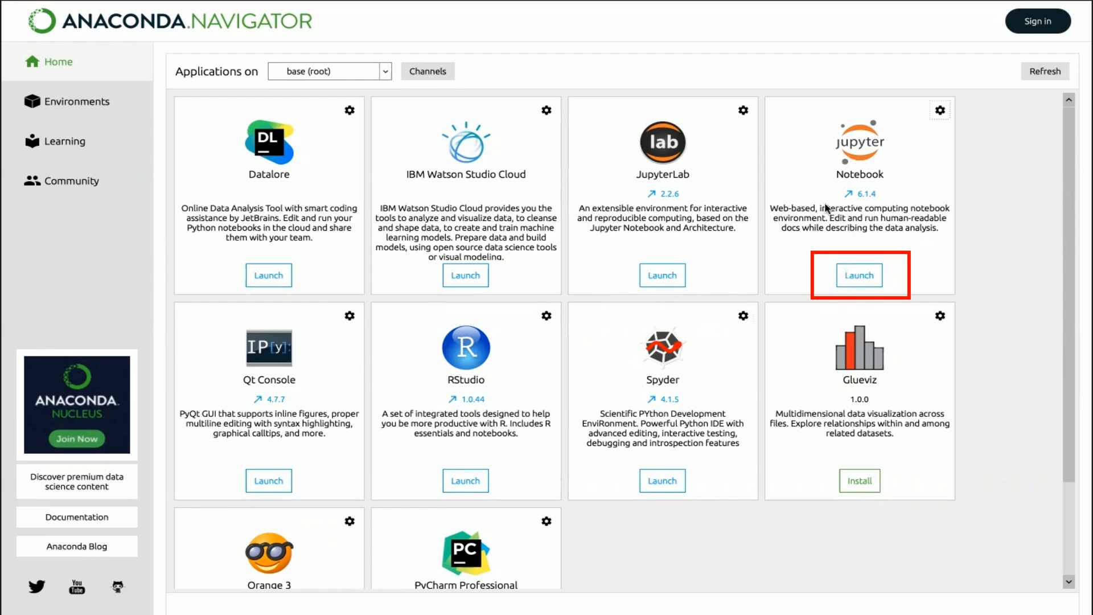
Step: Launch Jupyter Notebook for base (root), then put the Navigator window away to reach the Jupyter page in the browser
click(861, 280)
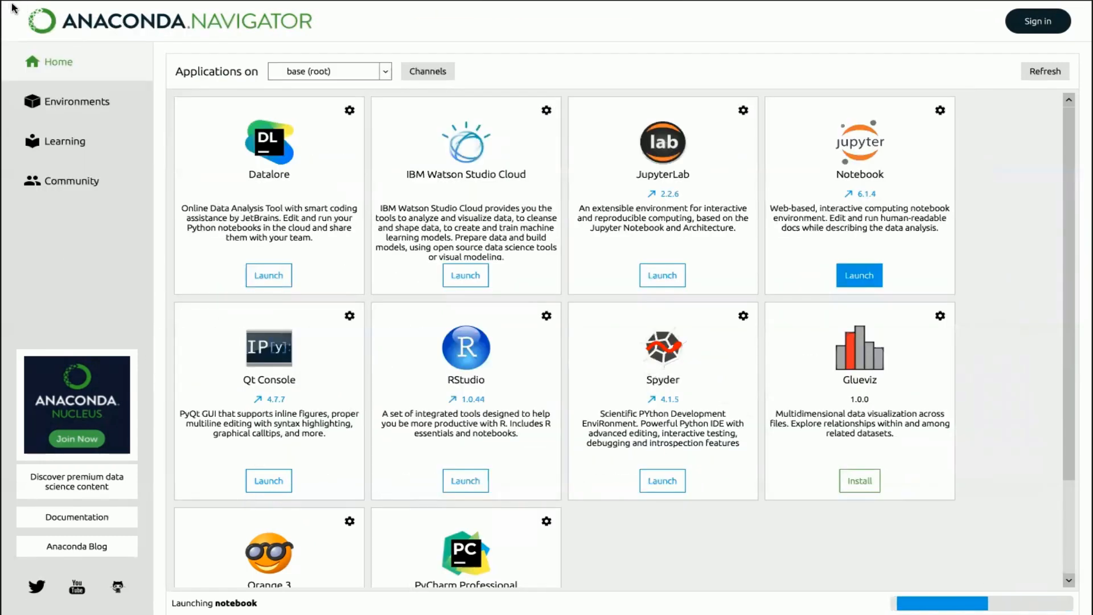
click(41, 30)
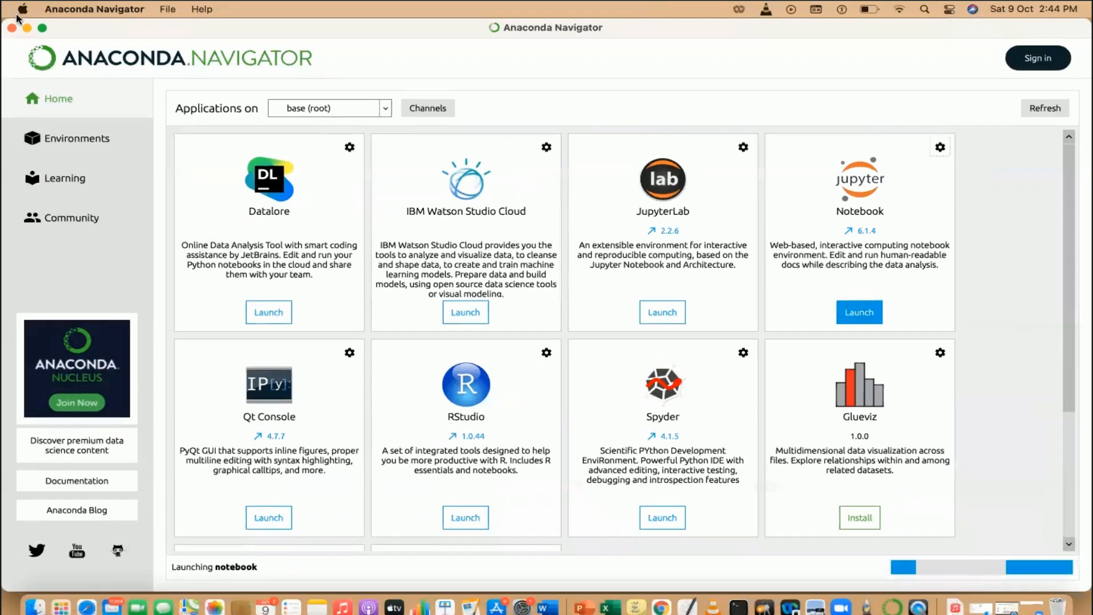
click(41, 30)
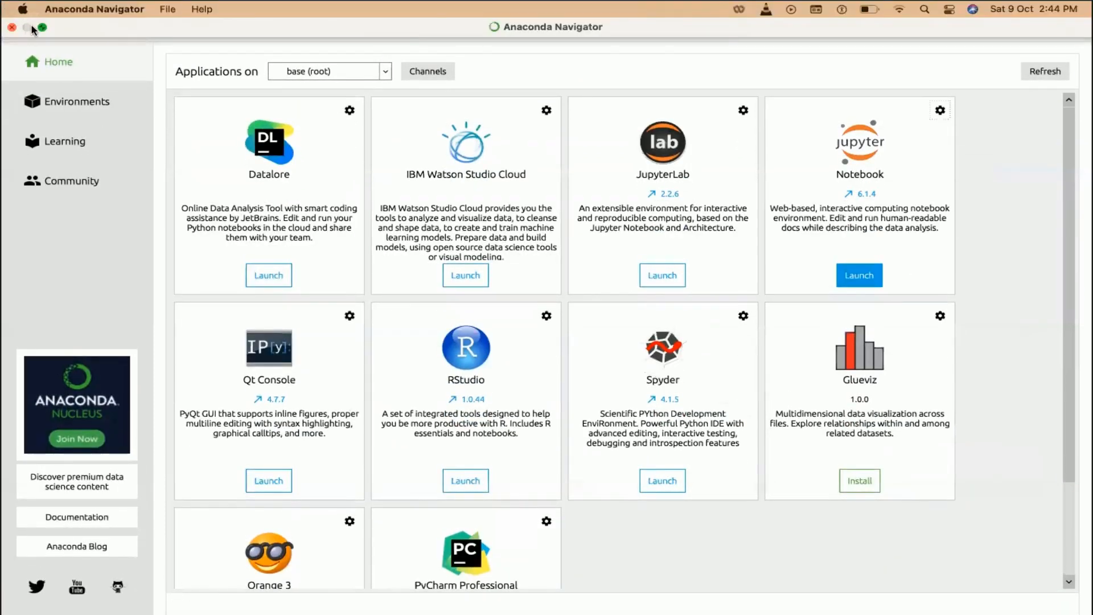
click(41, 27)
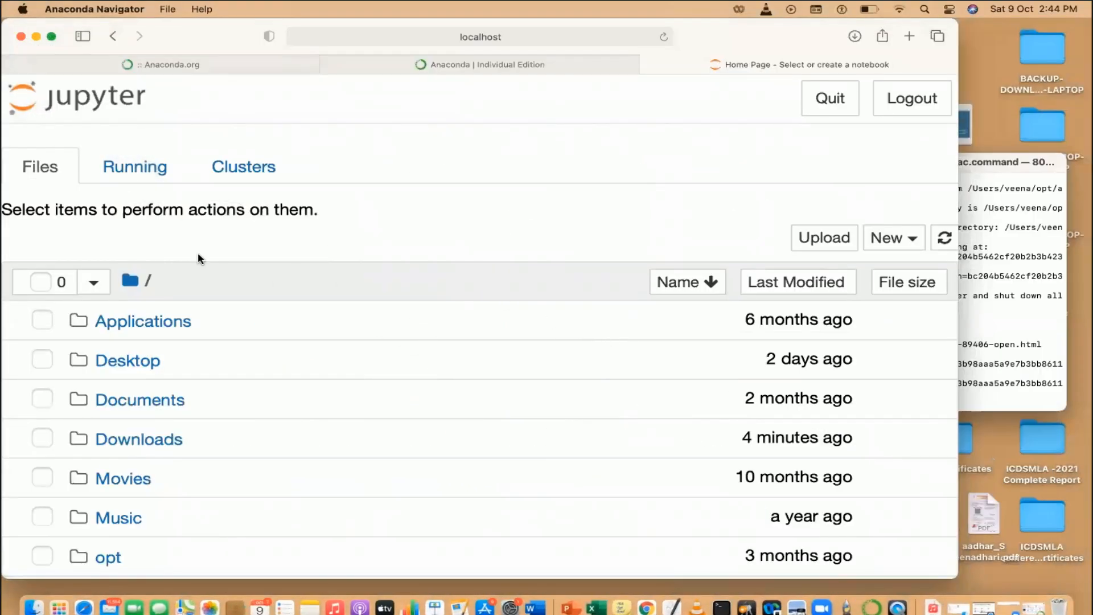
Step: Show the browser in full screen and create a new Python 3 notebook from the Jupyter home page
click(51, 35)
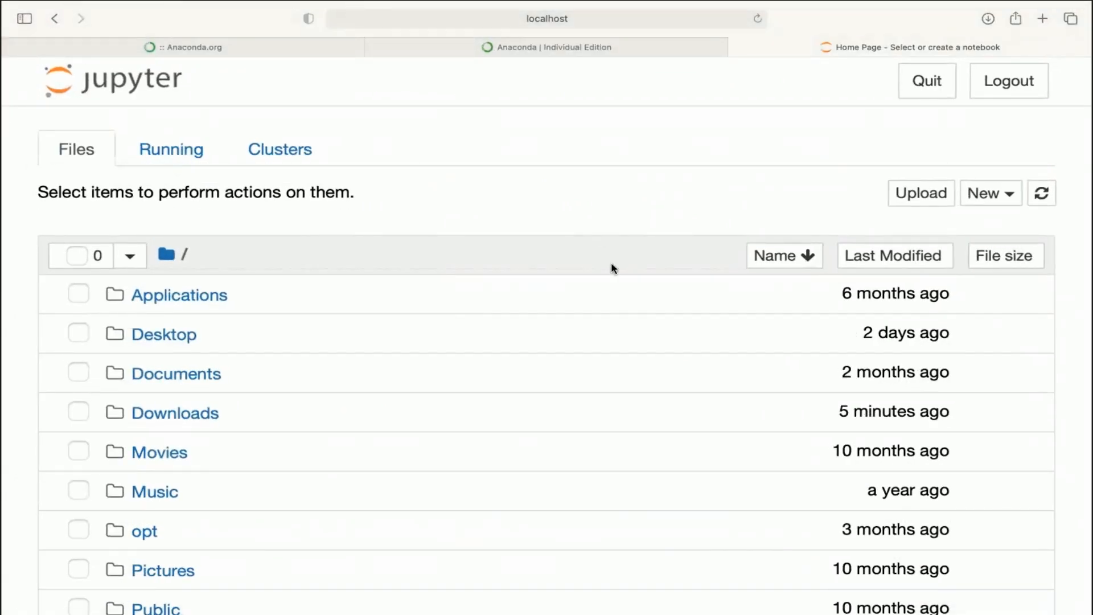
click(1013, 199)
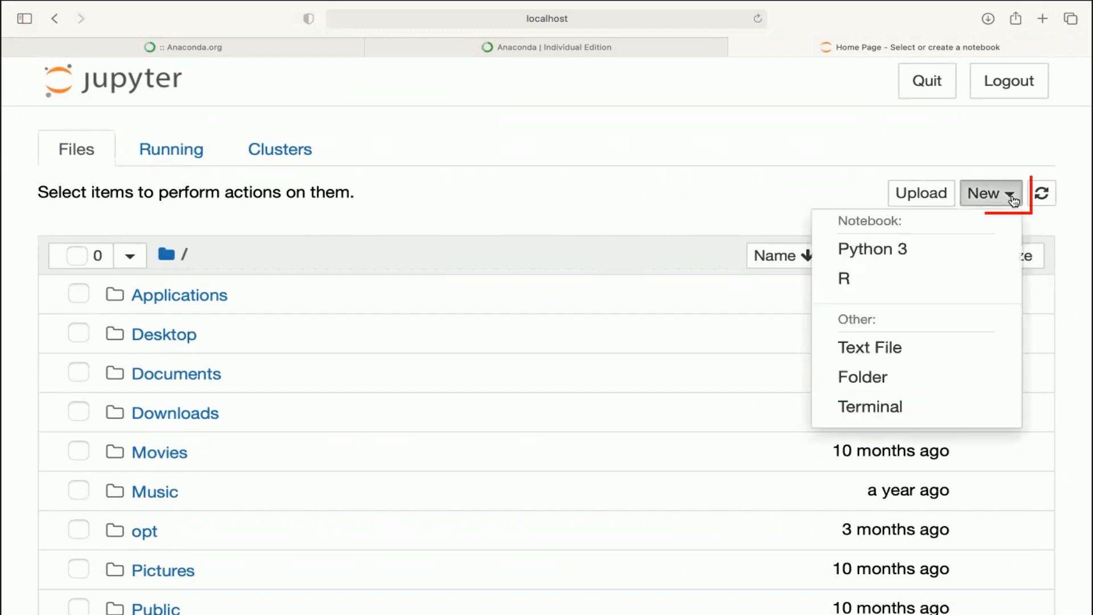
click(898, 253)
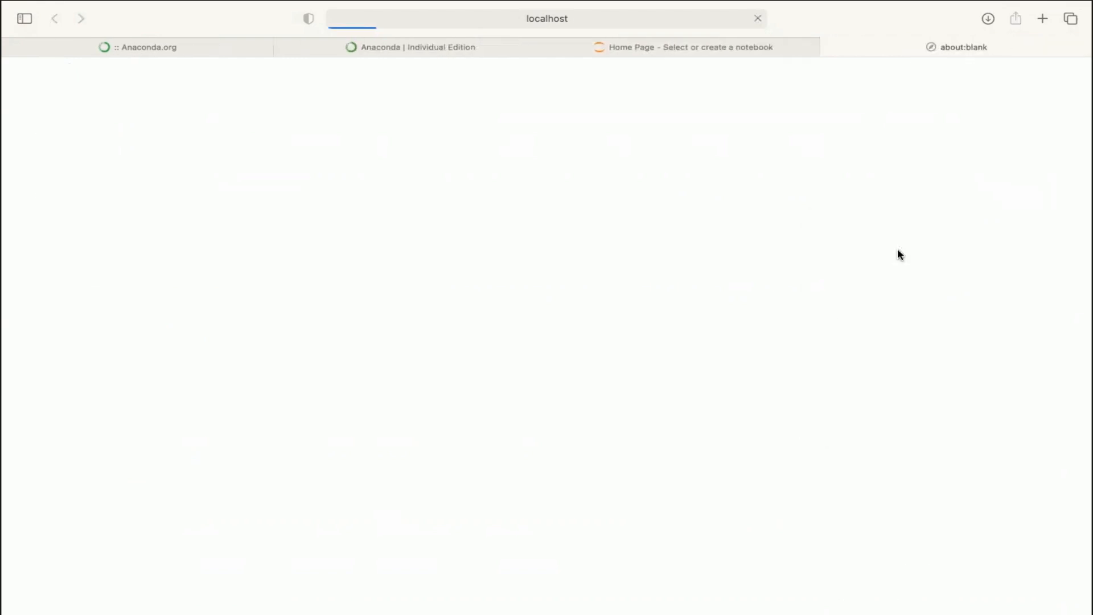